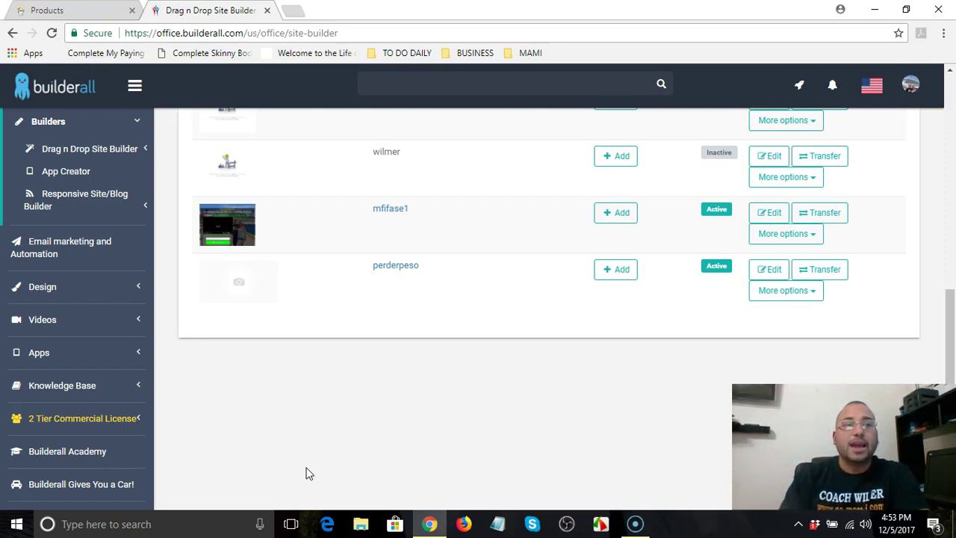
Step: In GoDaddy's domains list, select the domain name wilmertorres.club
left_click(51, 13)
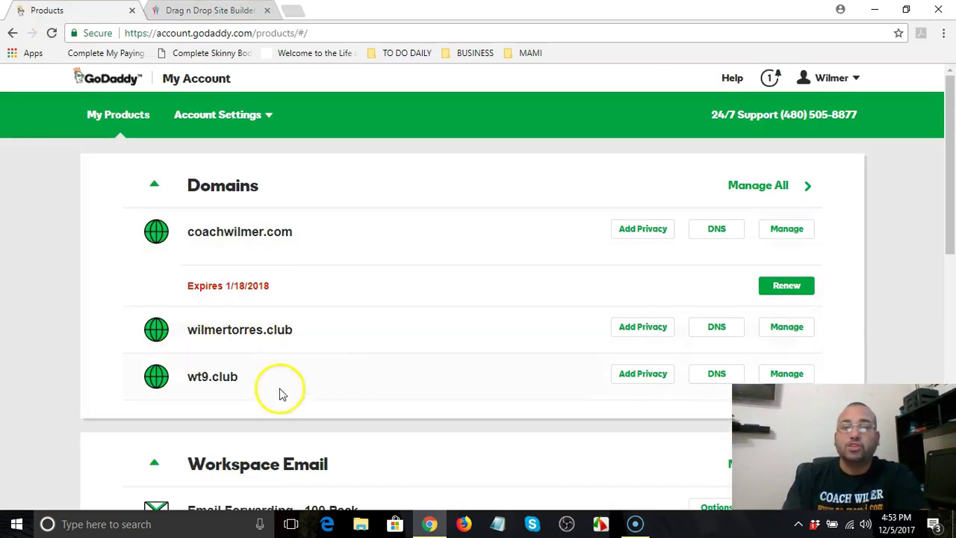
left_click_drag(179, 331, 299, 337)
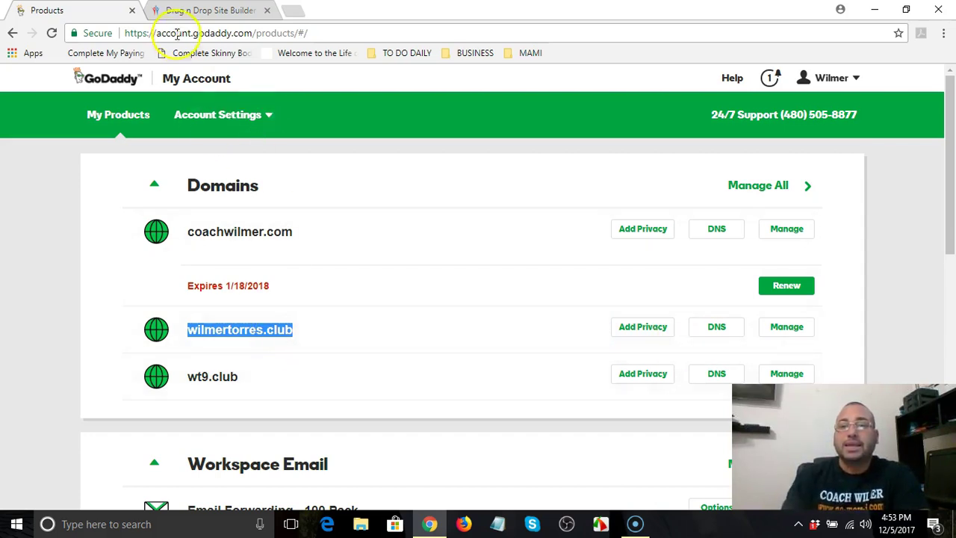
Step: Return to the Builderall site list and open, then close, the wilmer site's extra actions
left_click(187, 11)
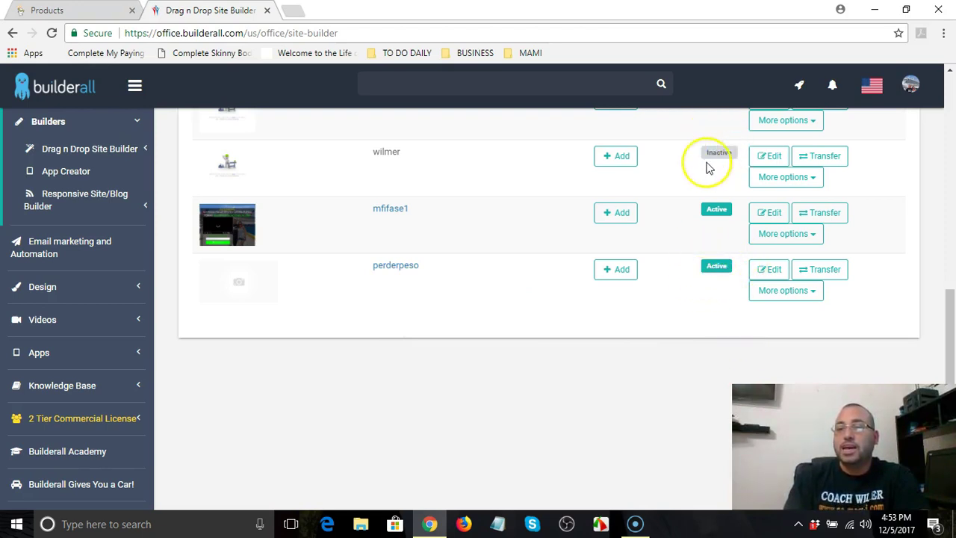
left_click(801, 183)
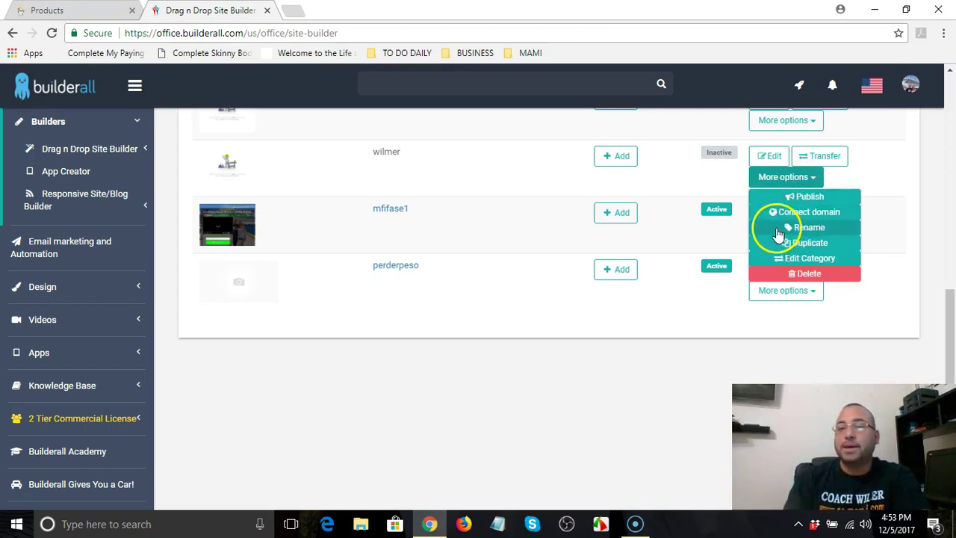
left_click(635, 324)
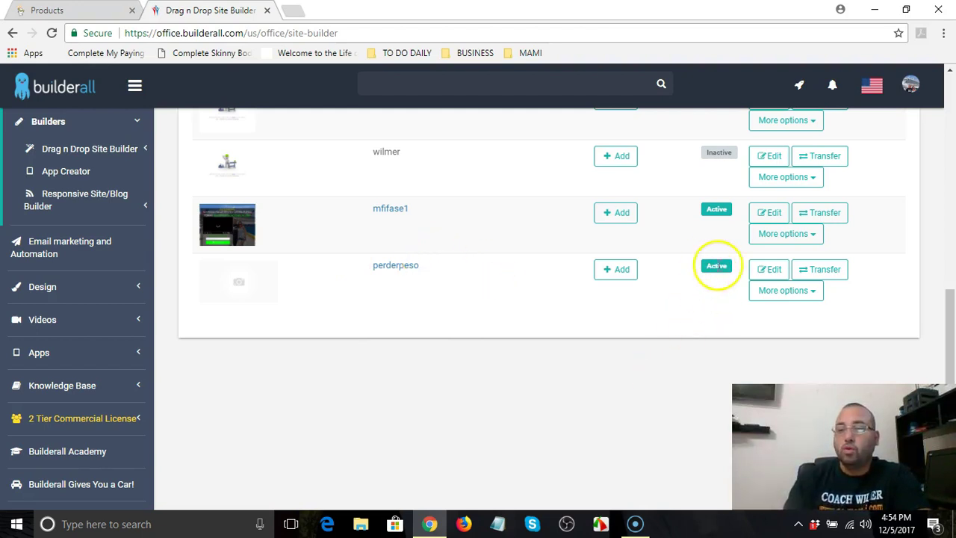
Step: Start connecting a custom domain to perderpeso and select nameserver NS1.L4DNS.COM in the dialog
left_click(647, 336)
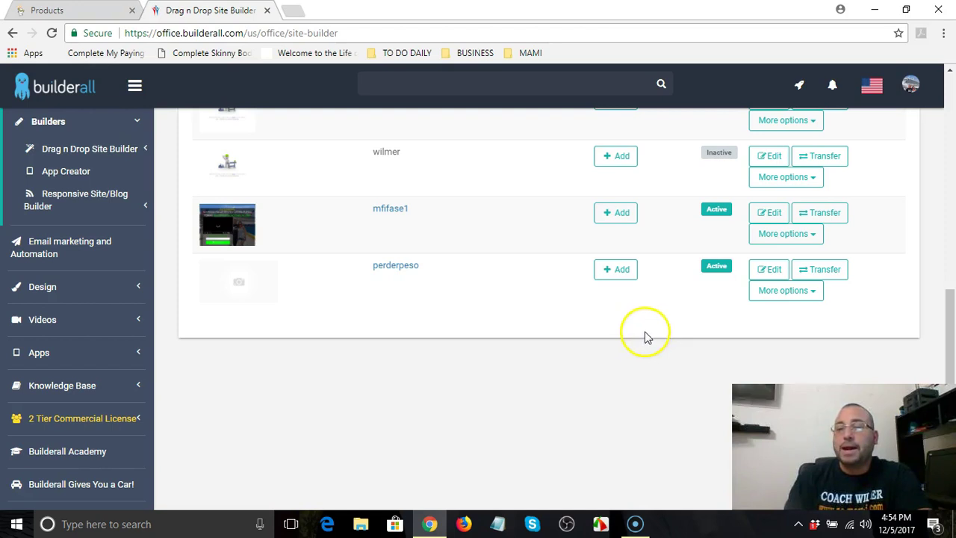
left_click(794, 293)
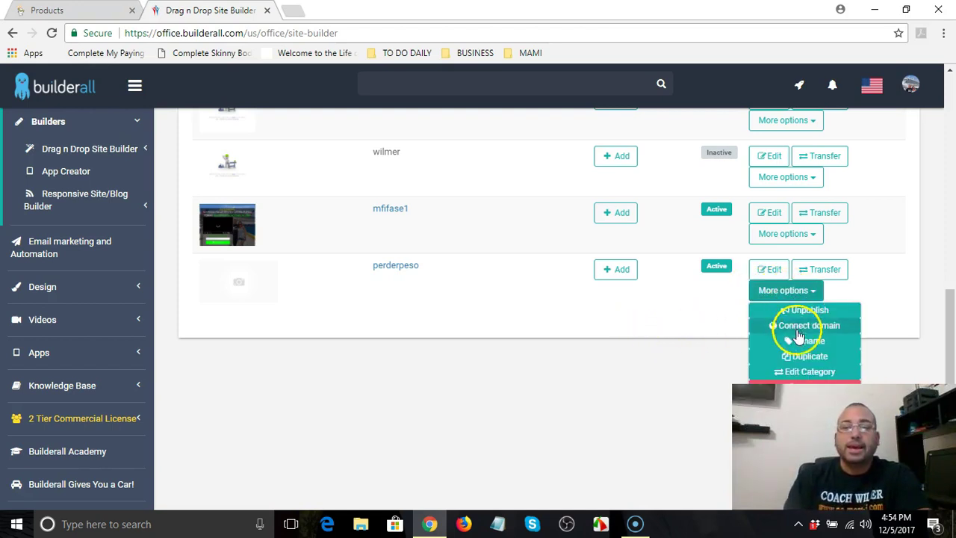
left_click(811, 327)
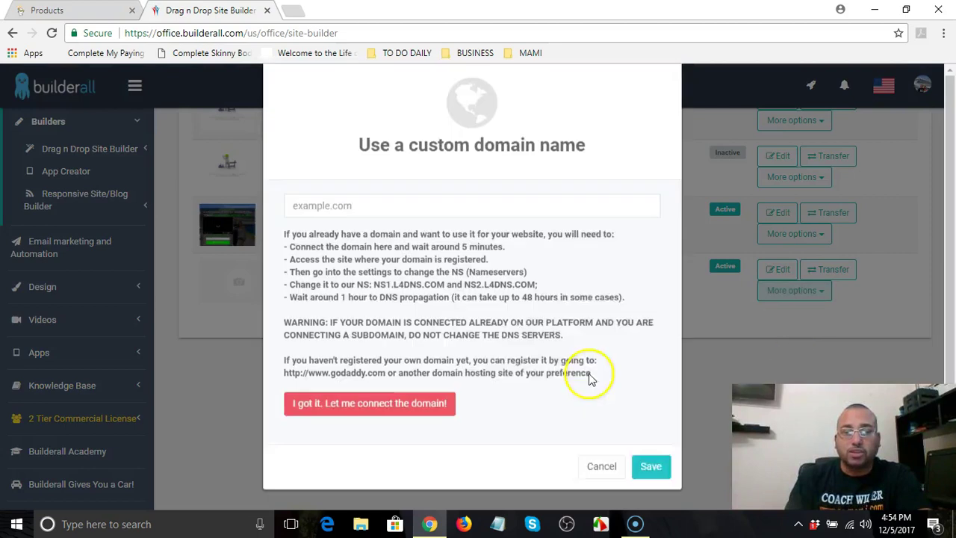
scroll(366, 370, "down", 1)
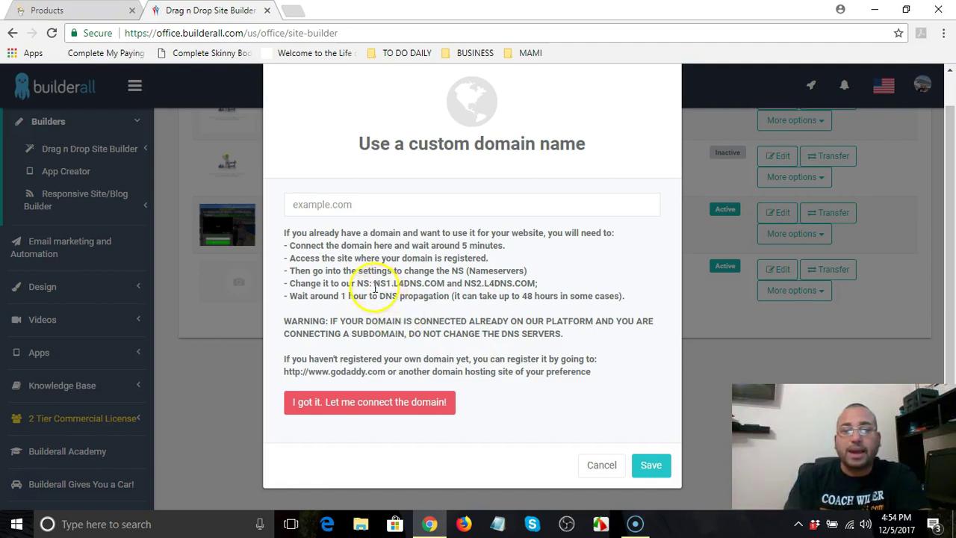
left_click_drag(376, 284, 433, 283)
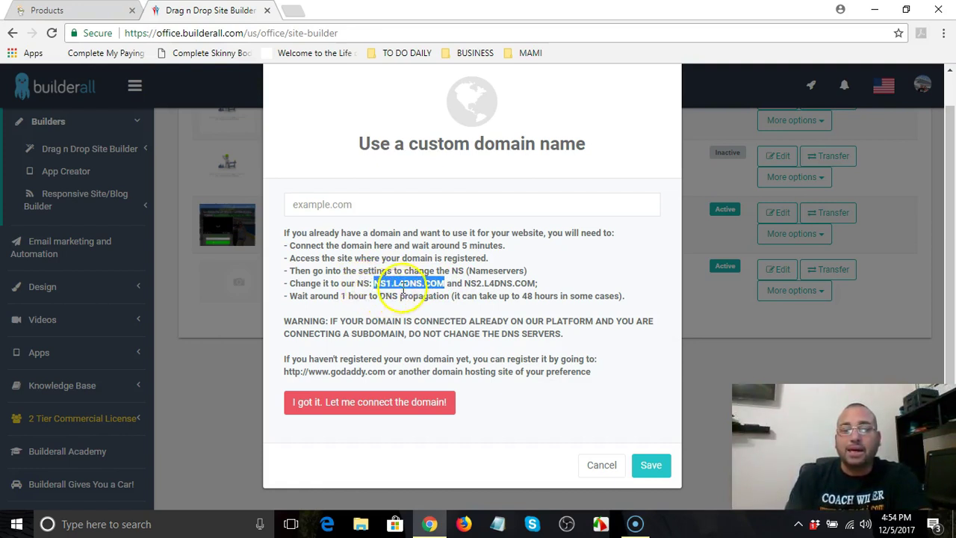
Step: Copy NS1.L4DNS.COM into a Notepad note, then minimize Notepad
right_click(403, 282)
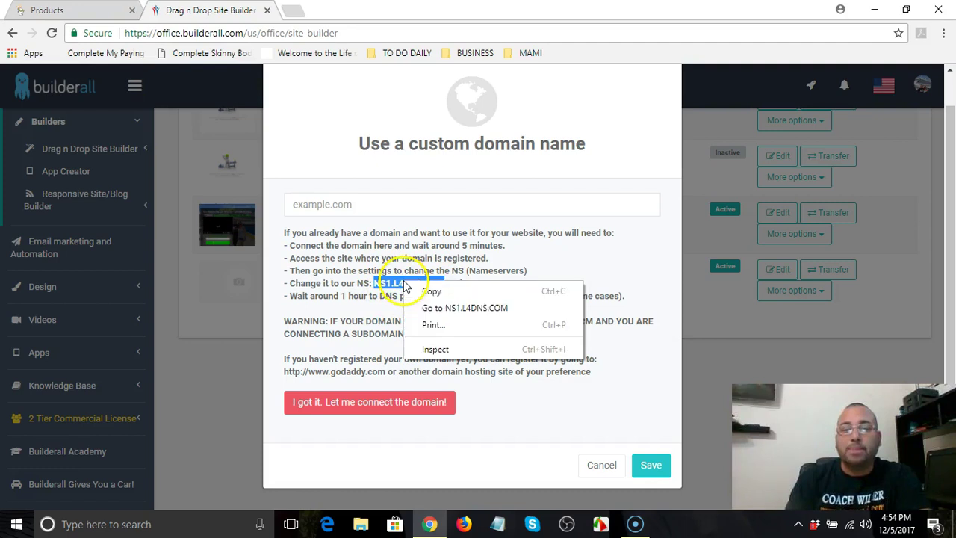
left_click(431, 292)
left_click(500, 525)
right_click(411, 326)
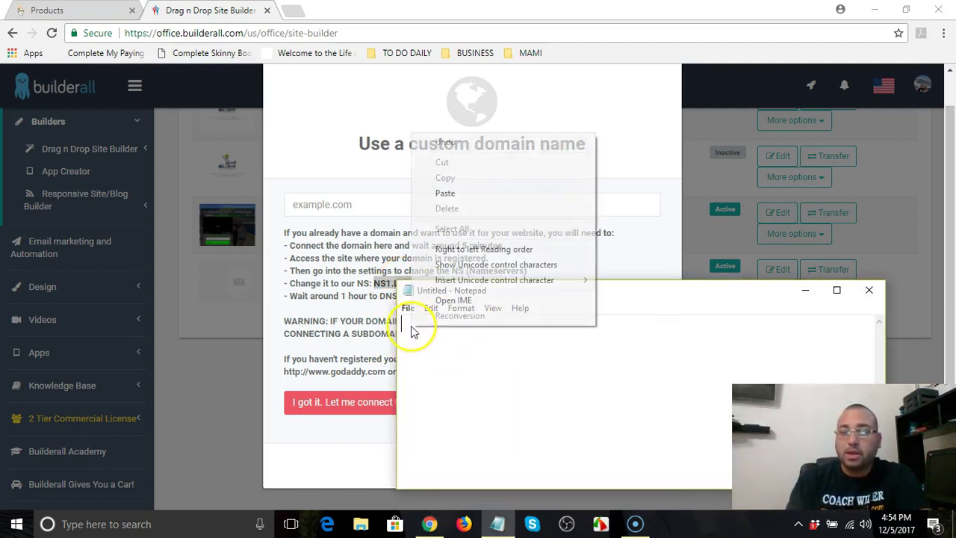
left_click(445, 193)
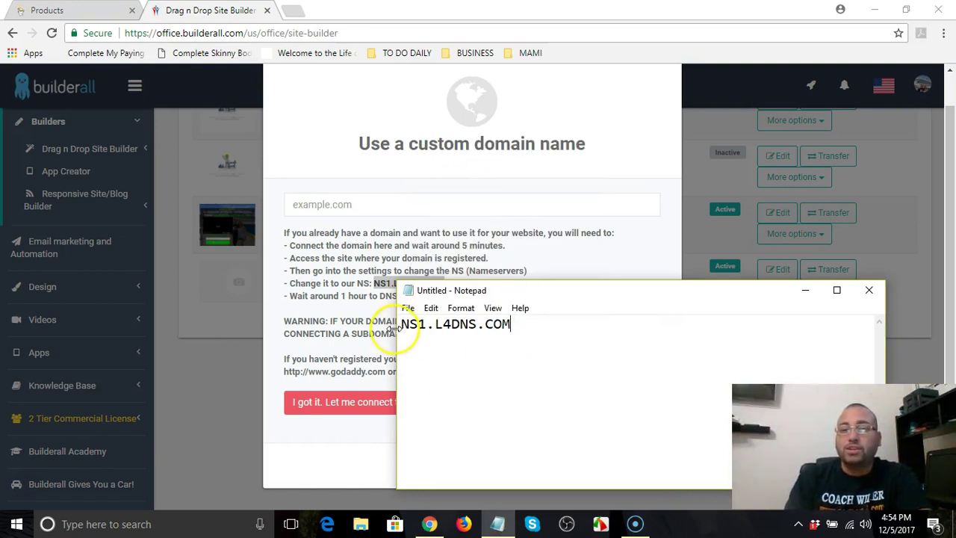
left_click(804, 290)
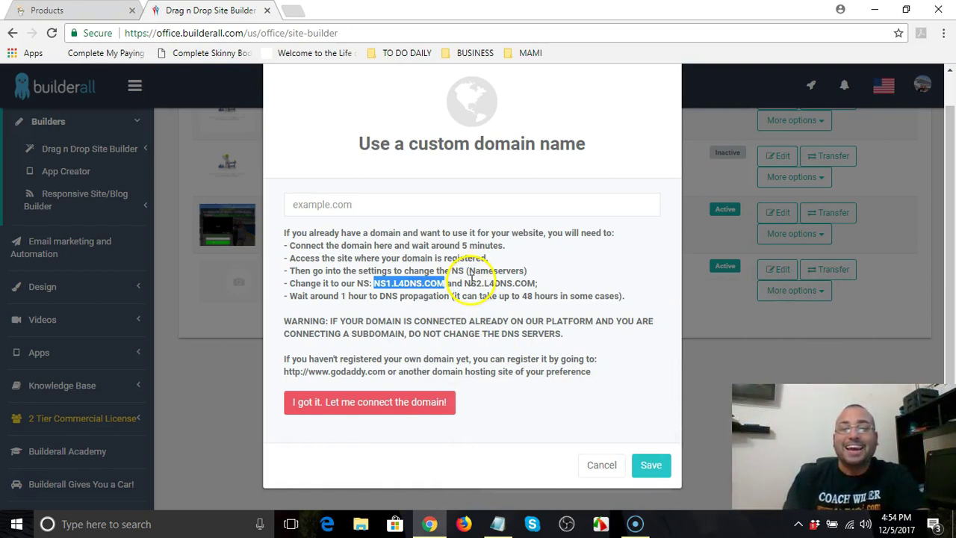
Step: Select NS2.L4DNS.COM, reselect NS1.L4DNS.COM, then clear the selection
left_click_drag(464, 284, 535, 285)
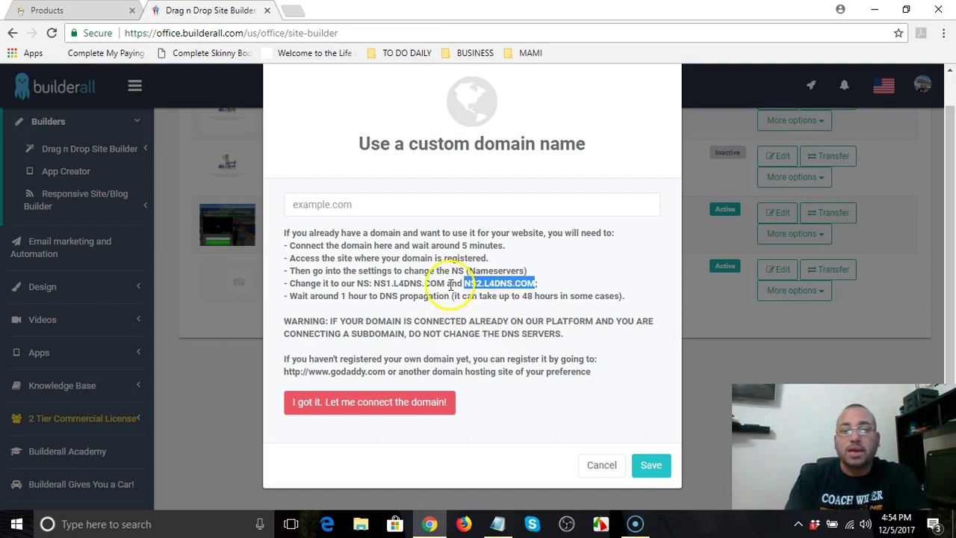
left_click_drag(374, 283, 434, 281)
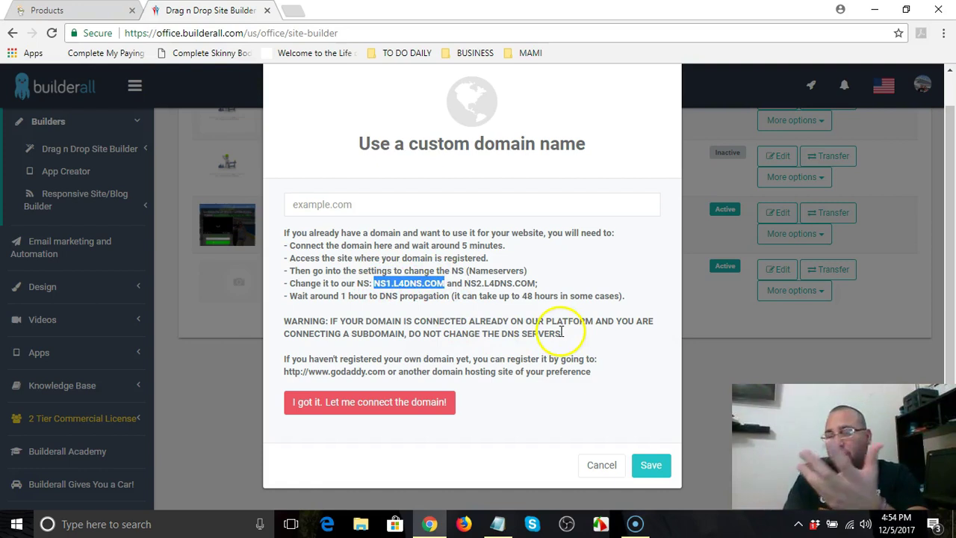
left_click(545, 348)
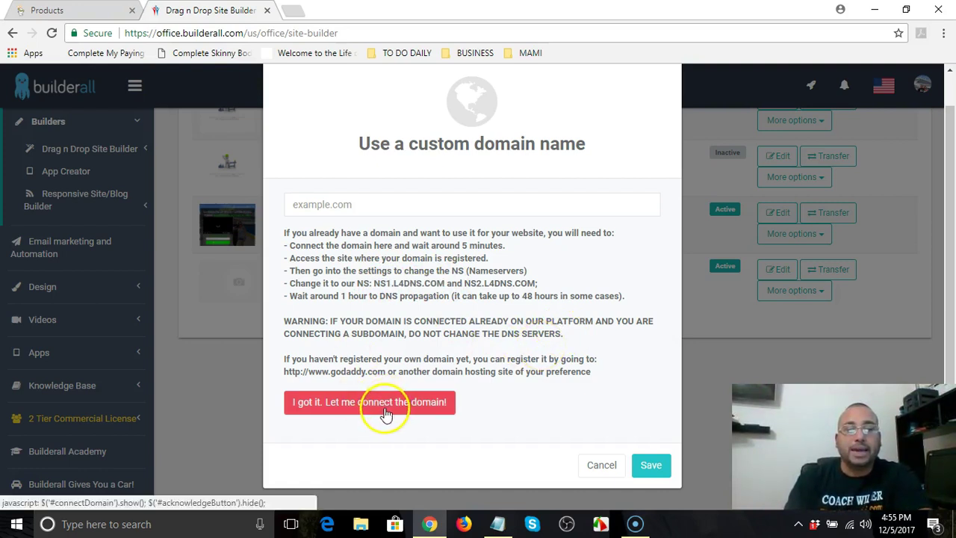
left_click(62, 11)
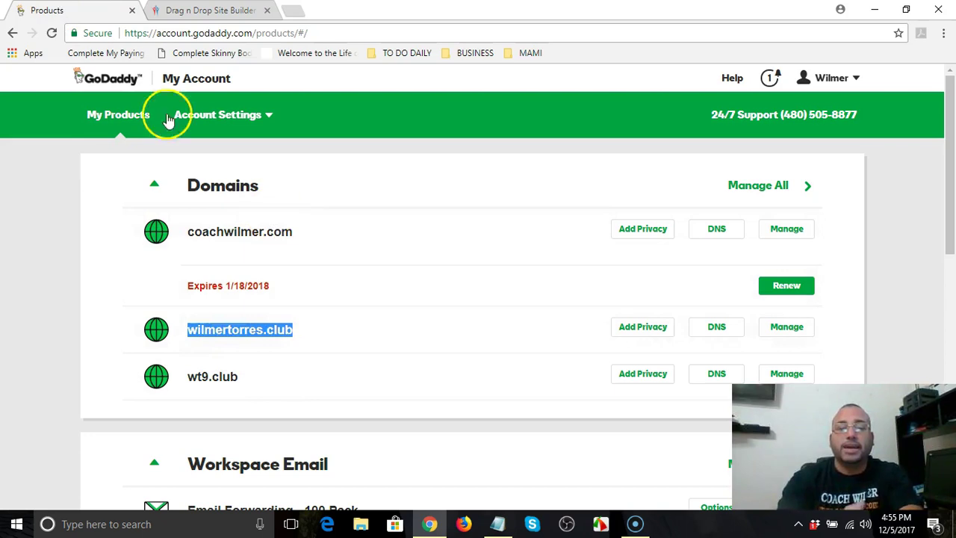
left_click(195, 10)
left_click(299, 204)
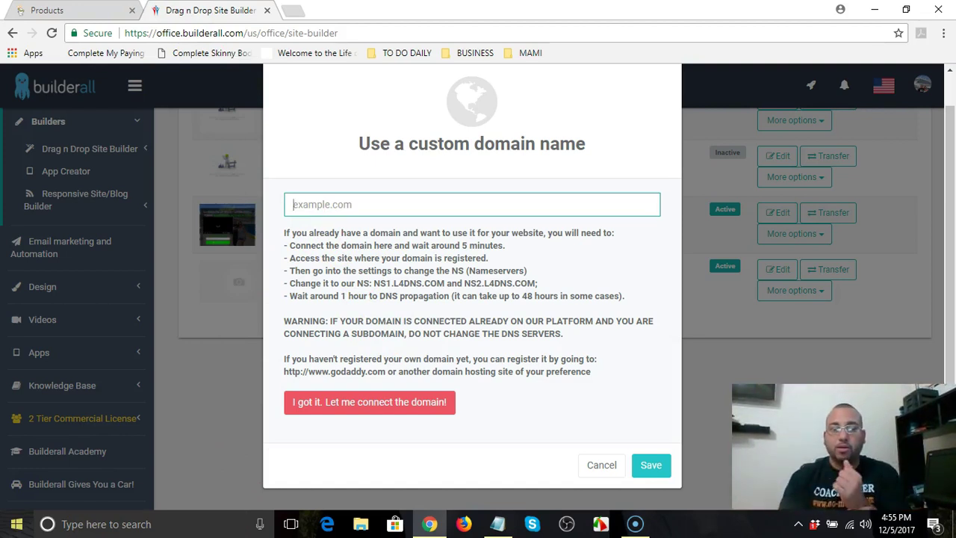
Step: Enter and save wilmertorres.club as perderpeso's custom domain, then return to GoDaddy's domains
type("wilmertorres.club")
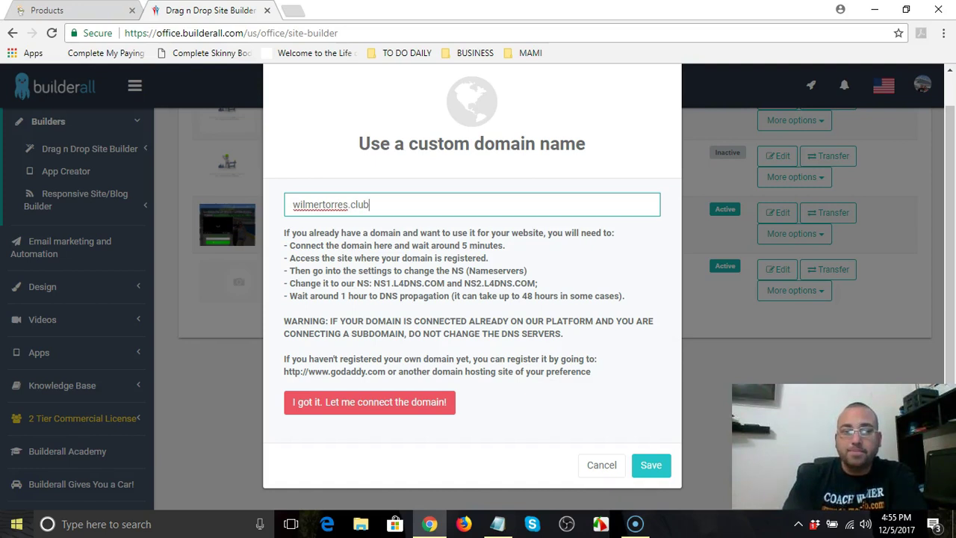
left_click(654, 467)
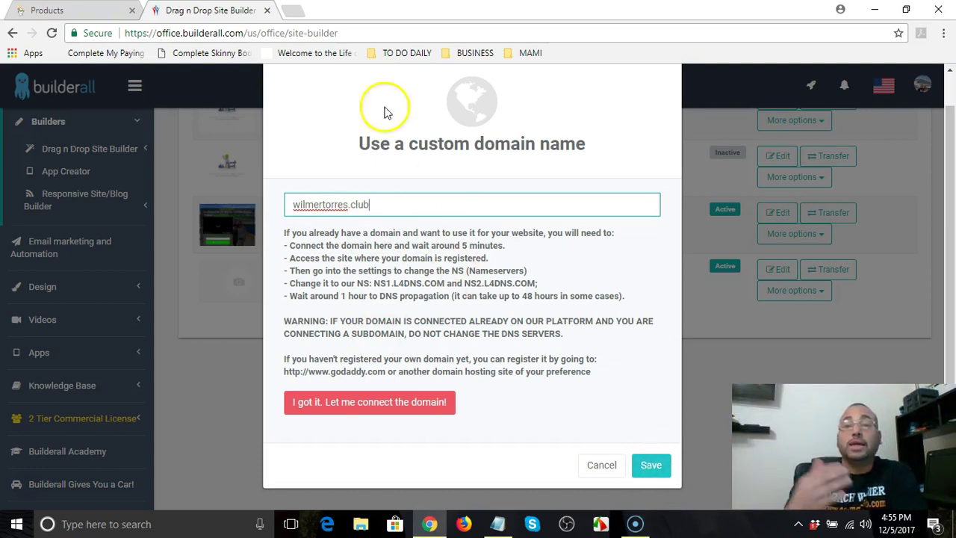
left_click(50, 11)
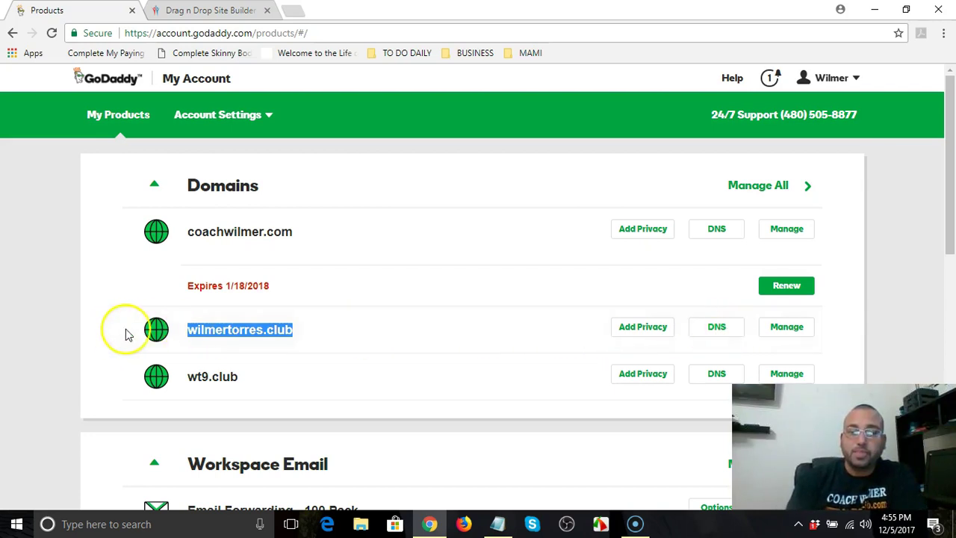
Step: Open wilmertorres.club's DNS page and highlight its Nameservers section (ns67/ns68.domaincontrol.com)
left_click(719, 330)
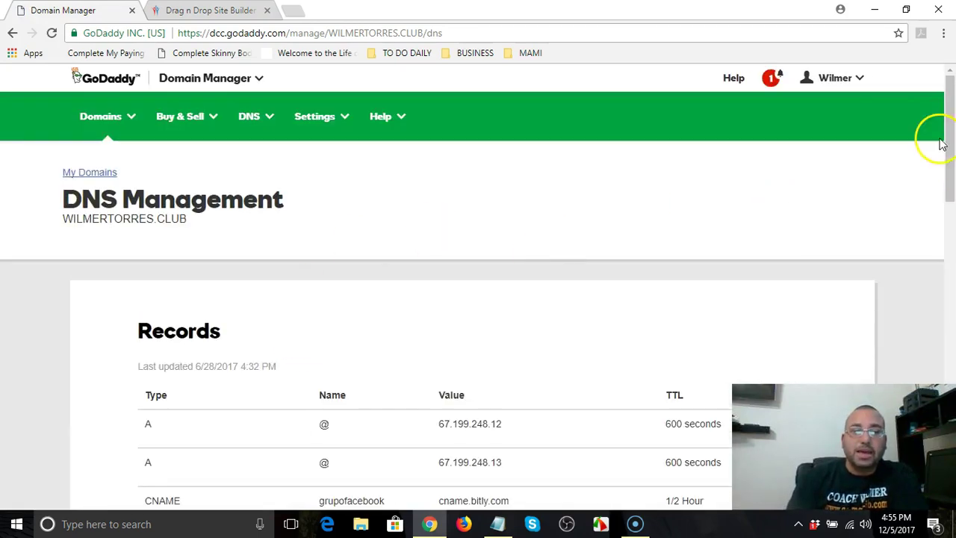
left_click_drag(947, 120, 943, 275)
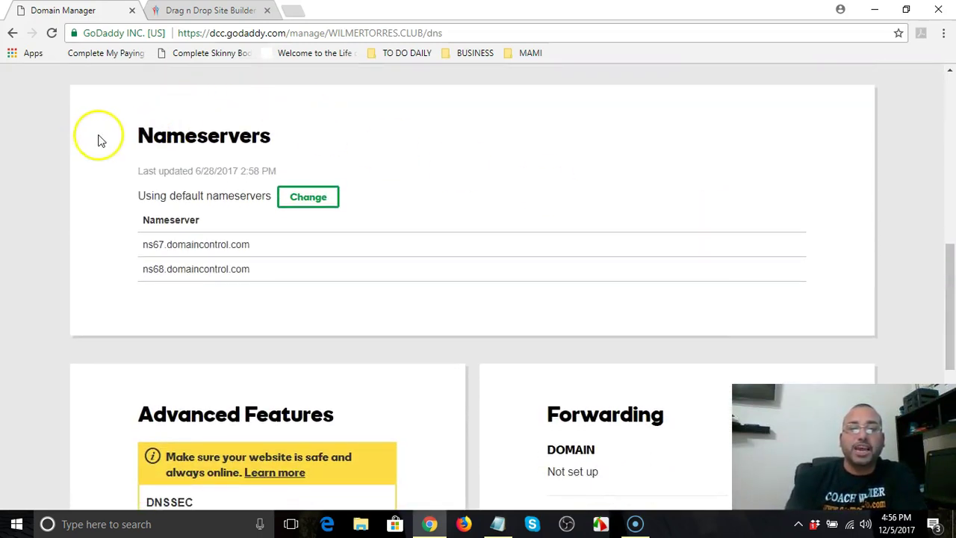
left_click_drag(100, 140, 311, 141)
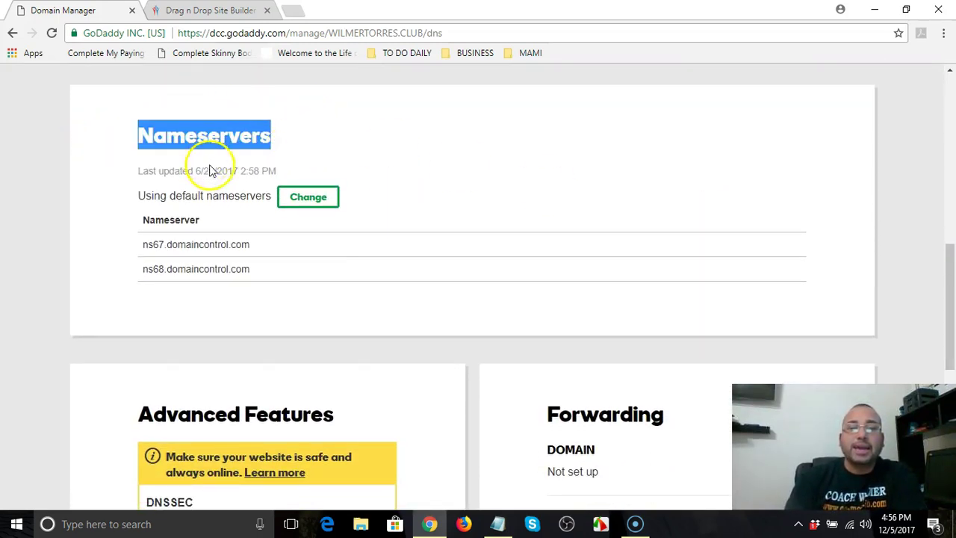
Step: Change the domain's nameserver type to Custom, exposing two empty nameserver fields
left_click(315, 201)
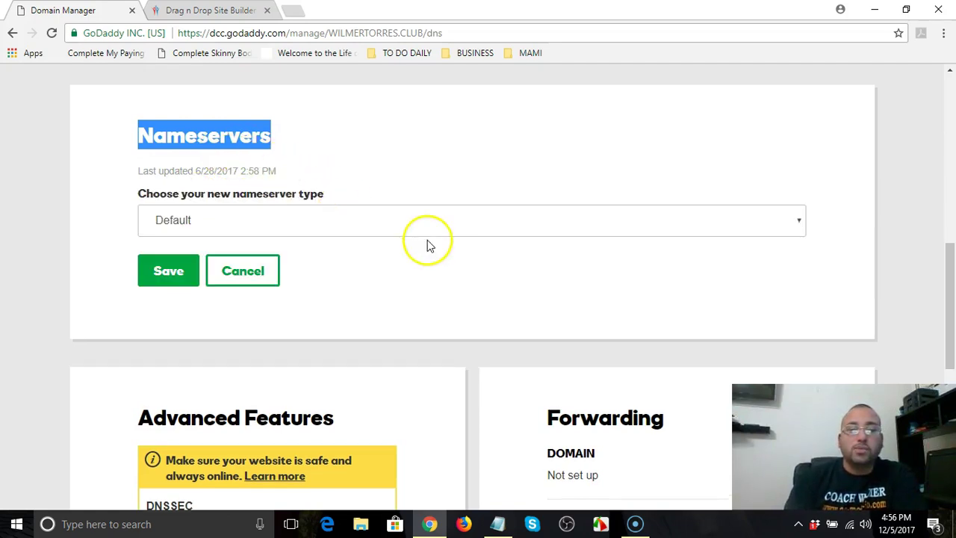
left_click(211, 232)
left_click(176, 258)
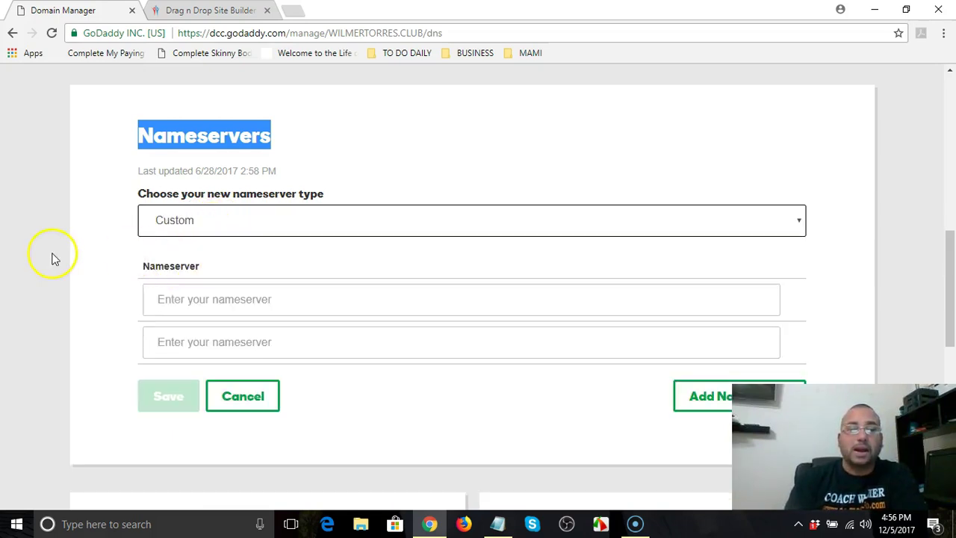
left_click(160, 299)
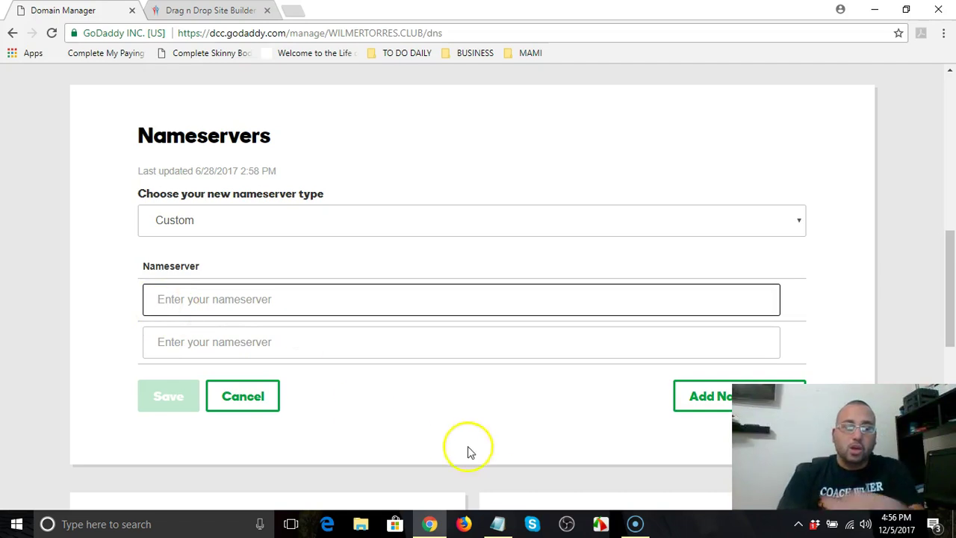
left_click(498, 524)
Step: Copy NS1.L4DNS.COM from Notepad and paste it into both custom nameserver fields
left_click_drag(512, 324, 403, 323)
right_click(418, 324)
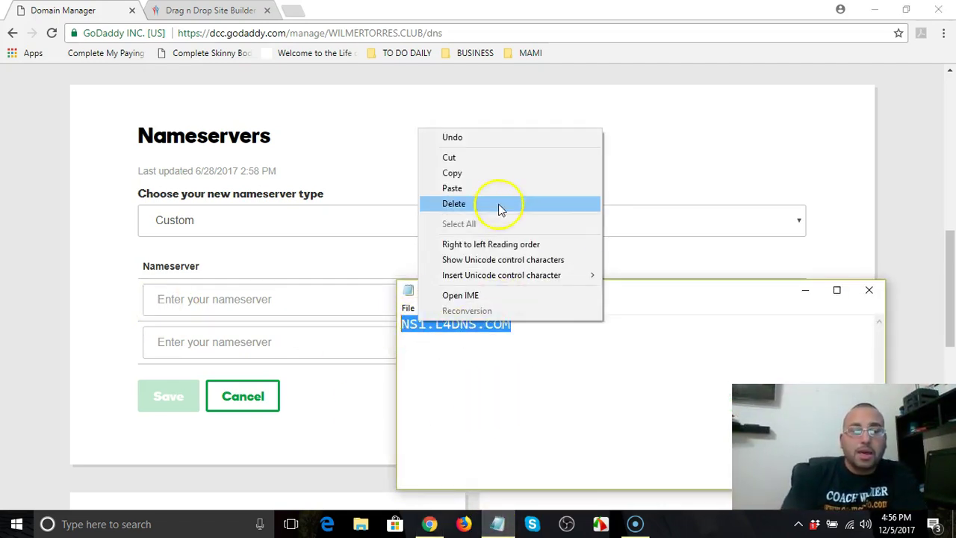
left_click(453, 171)
left_click(159, 298)
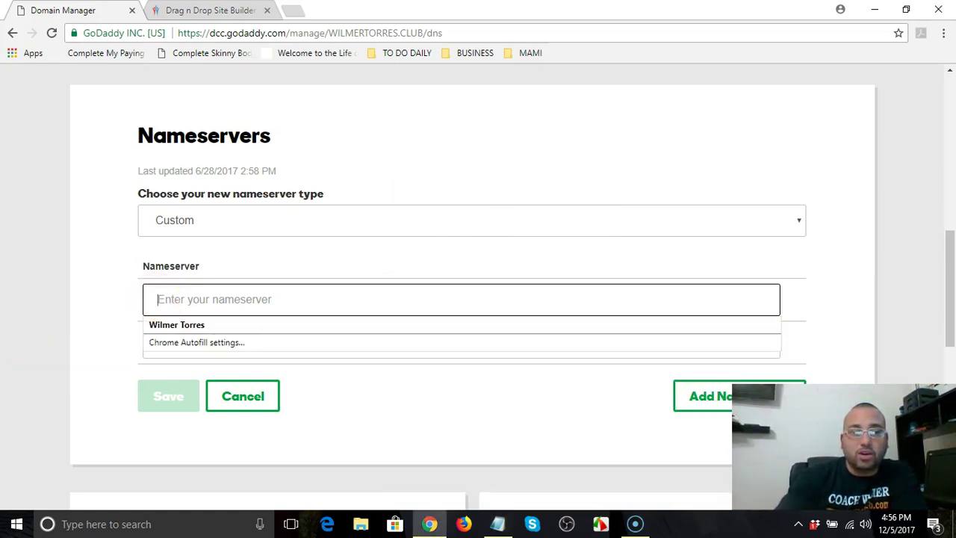
key("ctrl+v")
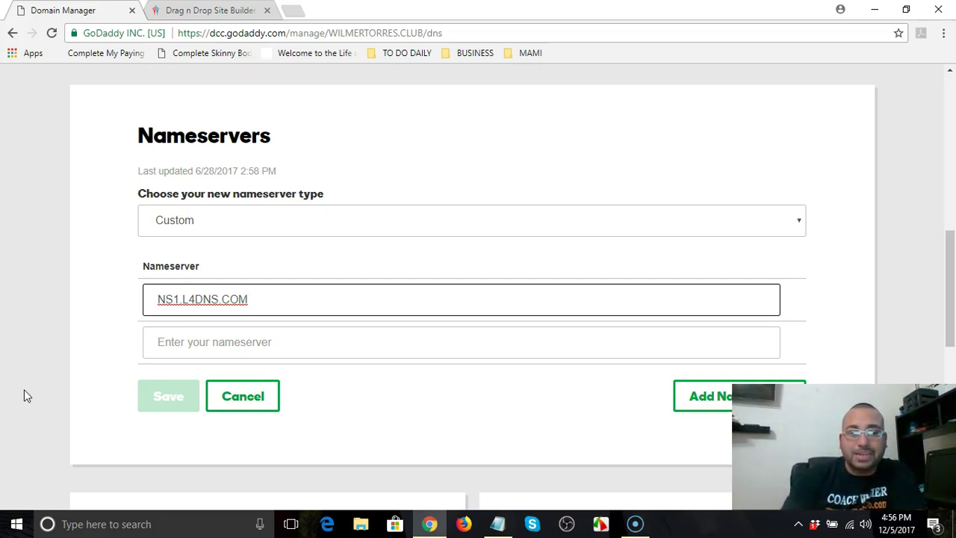
left_click(155, 344)
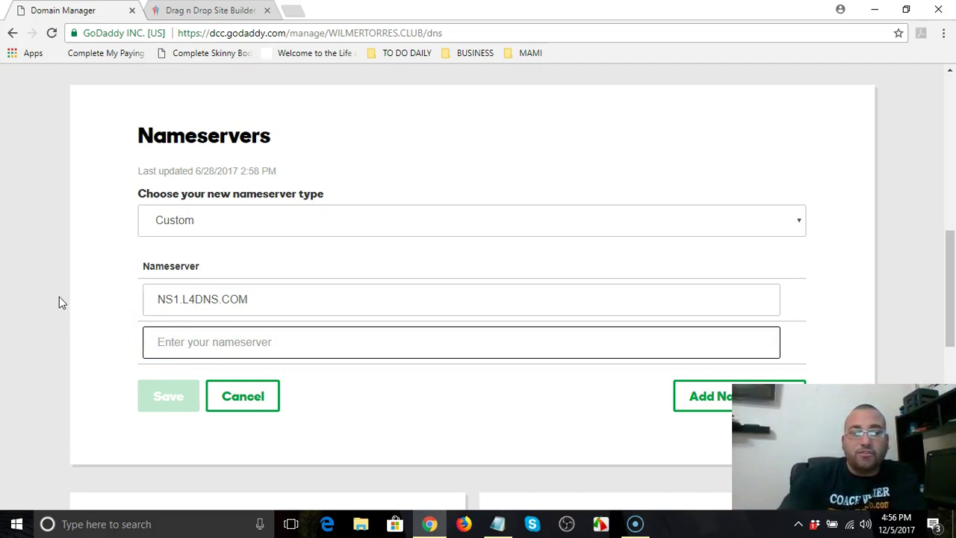
key("ctrl+v")
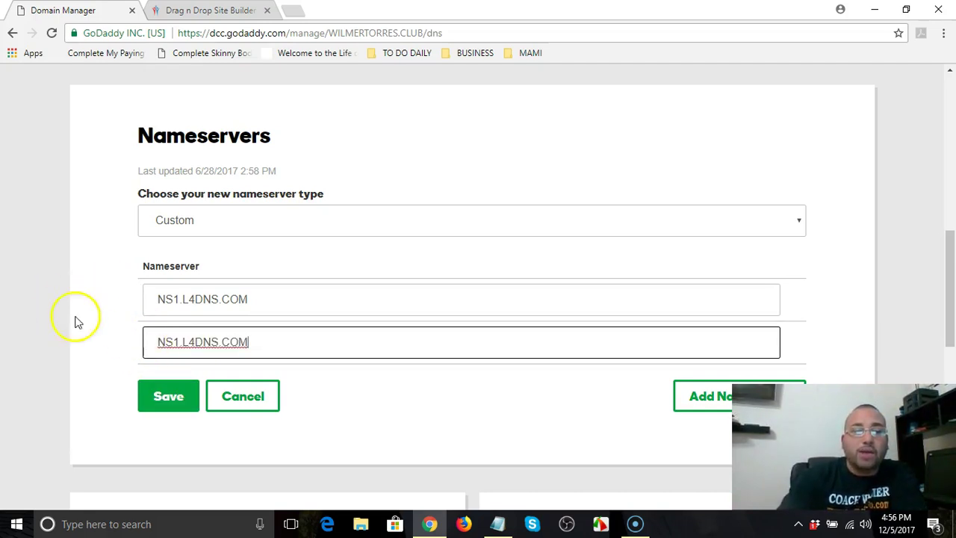
Step: Change the second nameserver's 1 to 2 so it reads NS2.L4DNS.COM
left_click(159, 342)
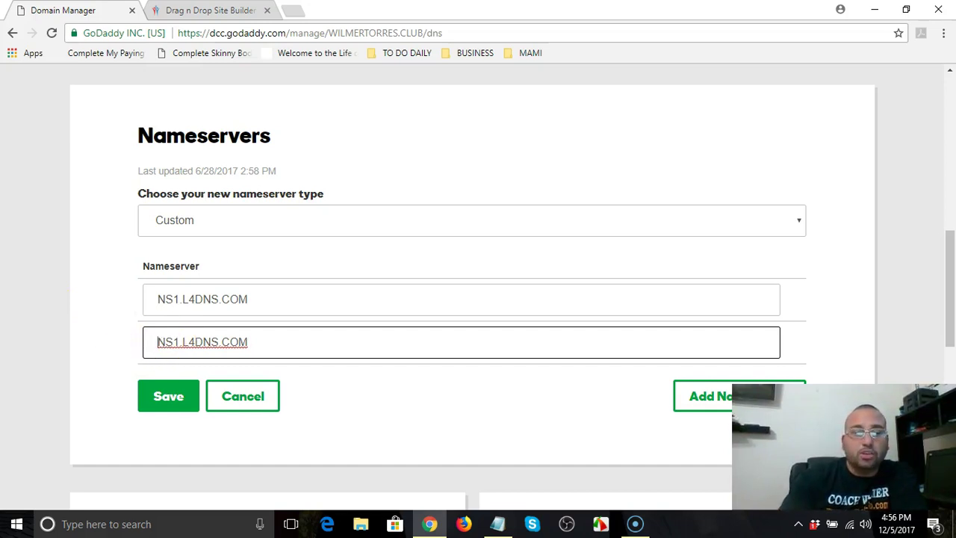
key("Right")
key("End")
key("Left")
key("Left")
key("Left")
key("Left")
key("Left")
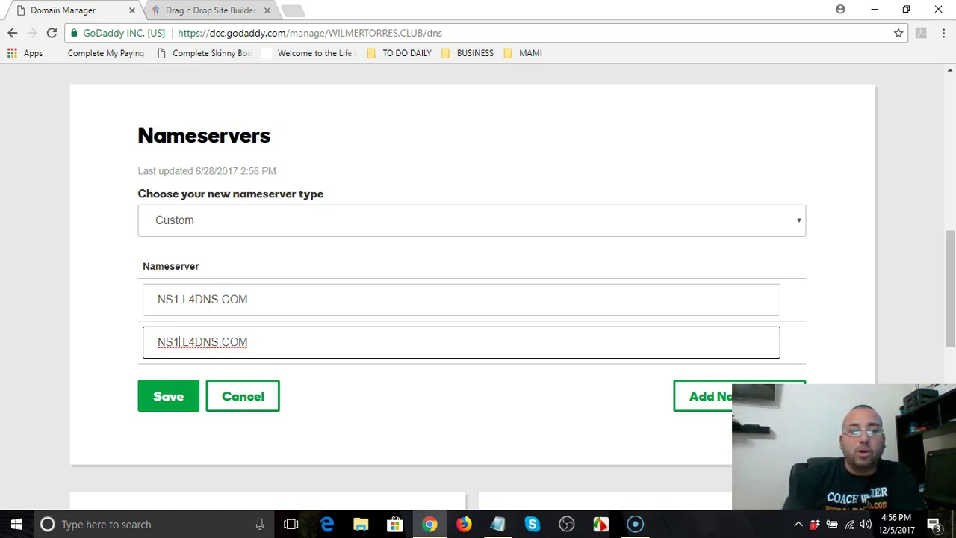
key("BackSpace")
type("2")
left_click(854, 312)
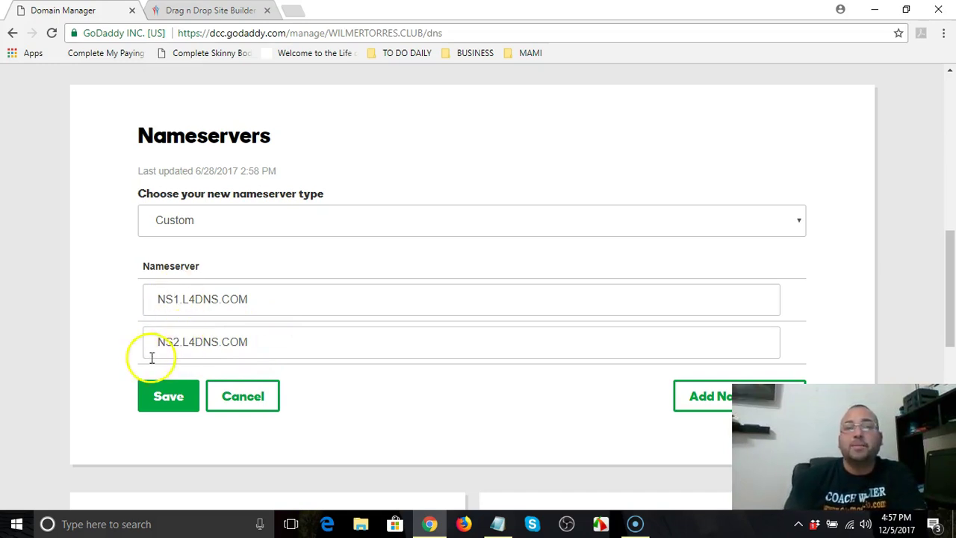
Step: Save nameservers NS1/NS2.L4DNS.COM, dismiss the notice, confirm them, and return to Builderall
left_click(169, 398)
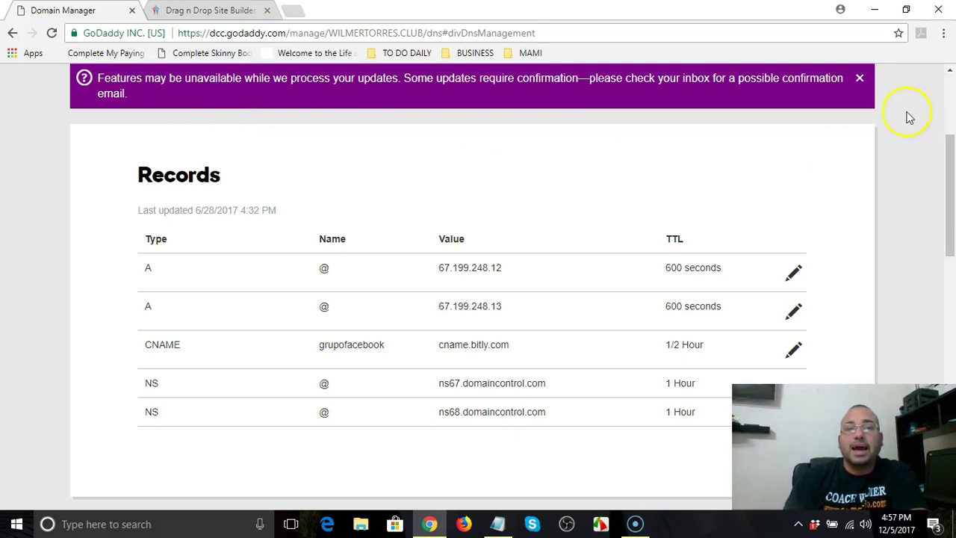
left_click(859, 78)
scroll(119, 261, "down", 4)
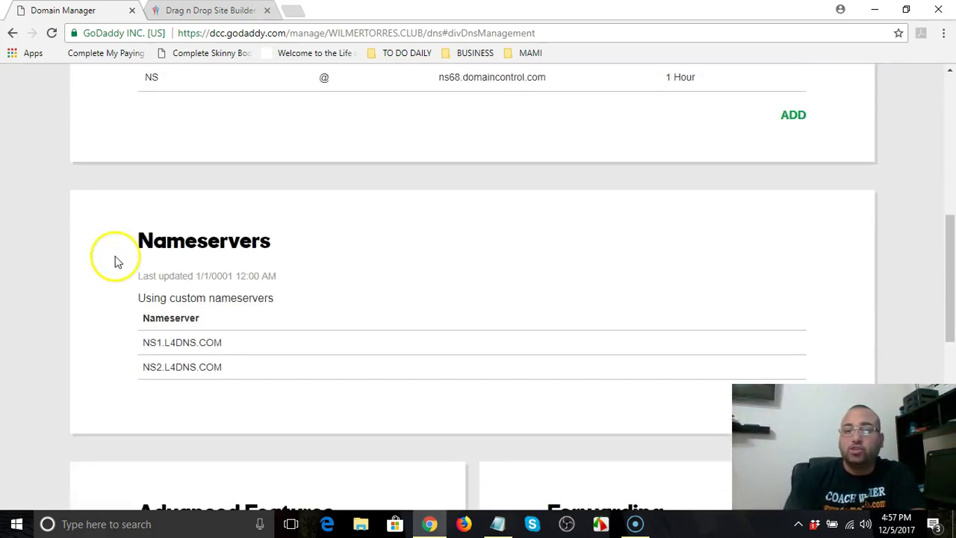
scroll(112, 258, "up", 7)
scroll(103, 256, "down", 4)
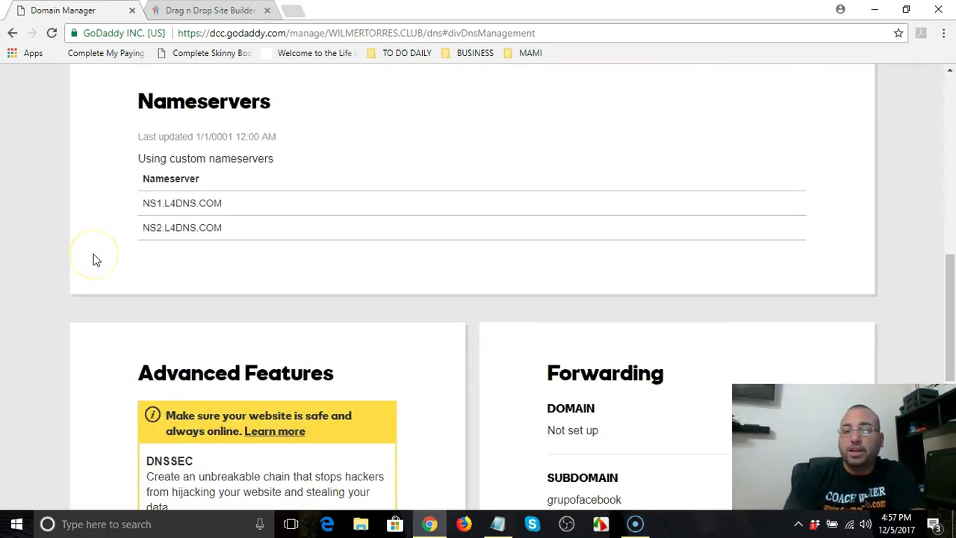
scroll(94, 258, "down", 5)
scroll(94, 258, "up", 5)
scroll(94, 258, "up", 5)
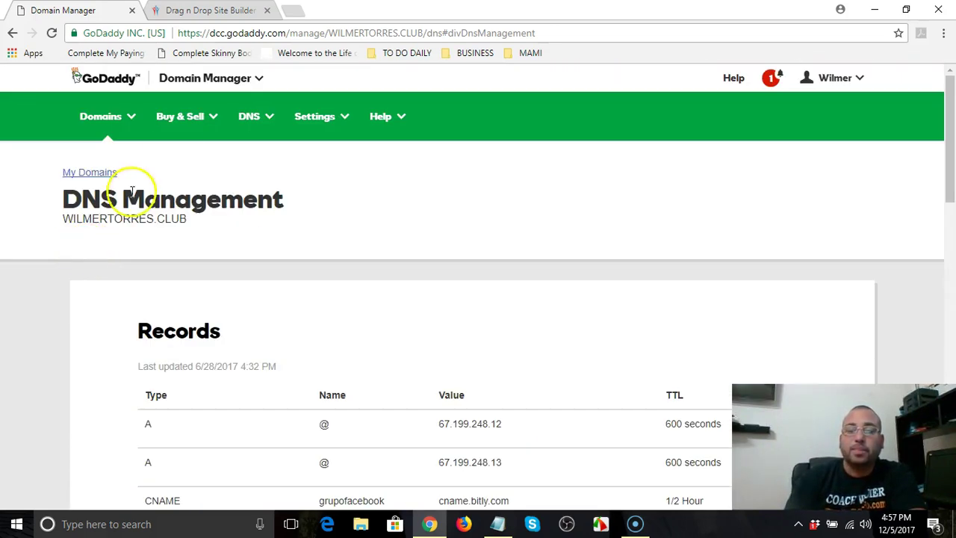
left_click(190, 10)
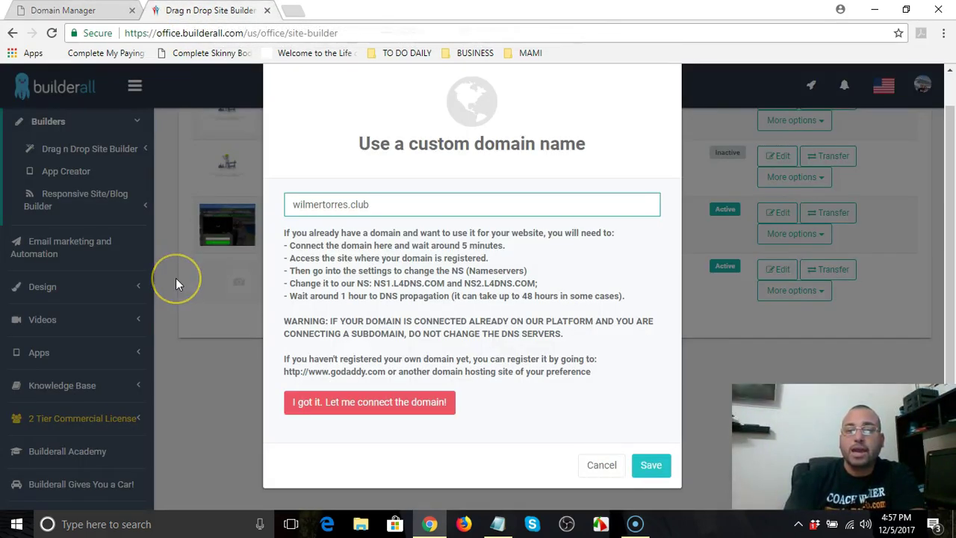
Step: Verify the domain field reads wilmertorres.club and save it as the site's custom domain
left_click_drag(391, 207, 277, 207)
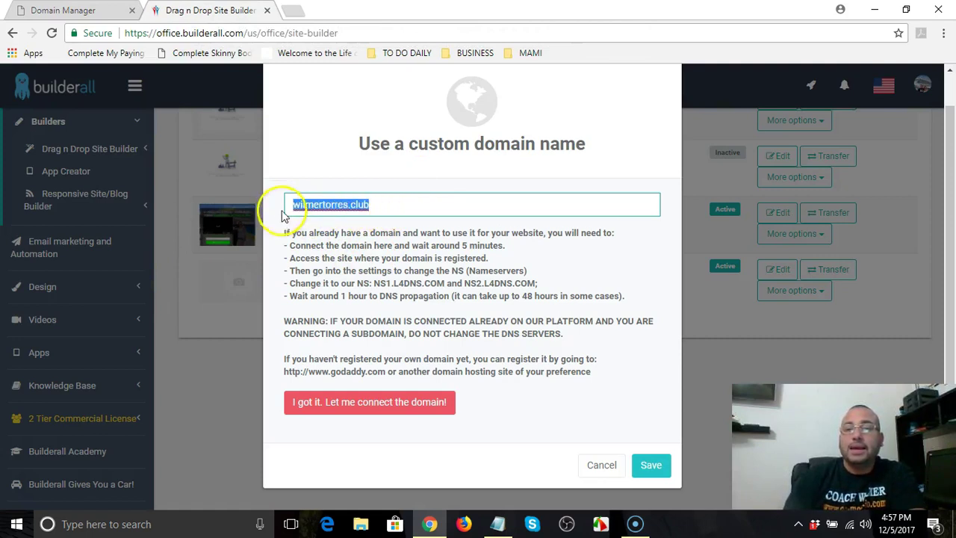
left_click(650, 465)
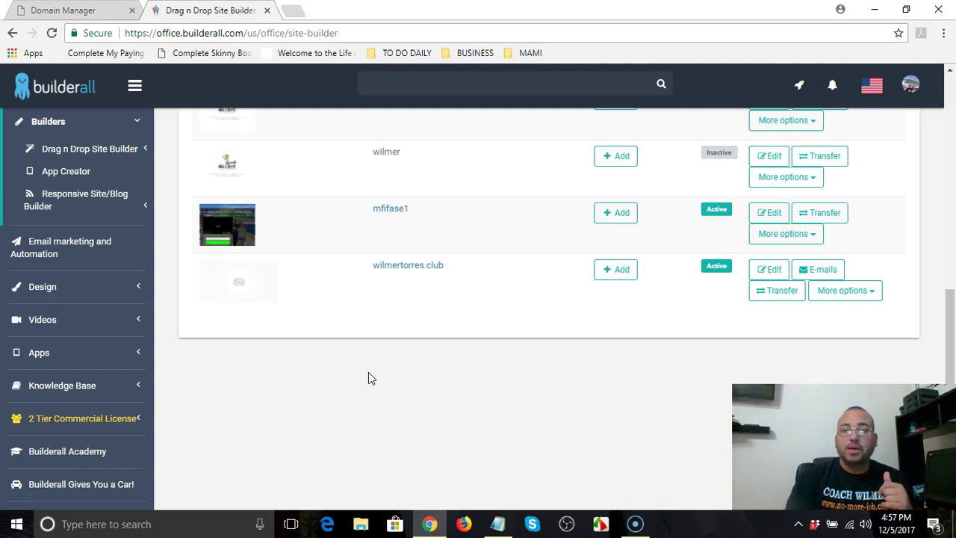
left_click(398, 266)
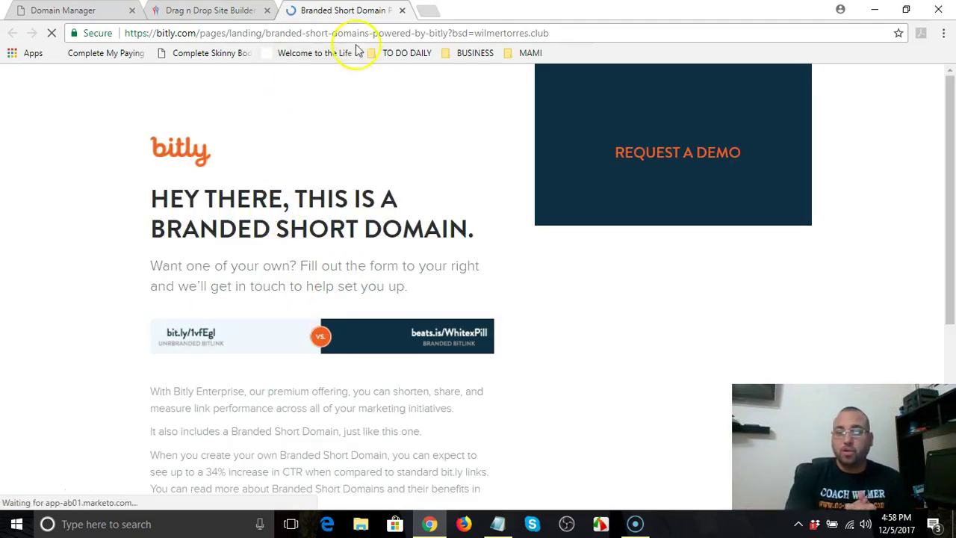
left_click(402, 9)
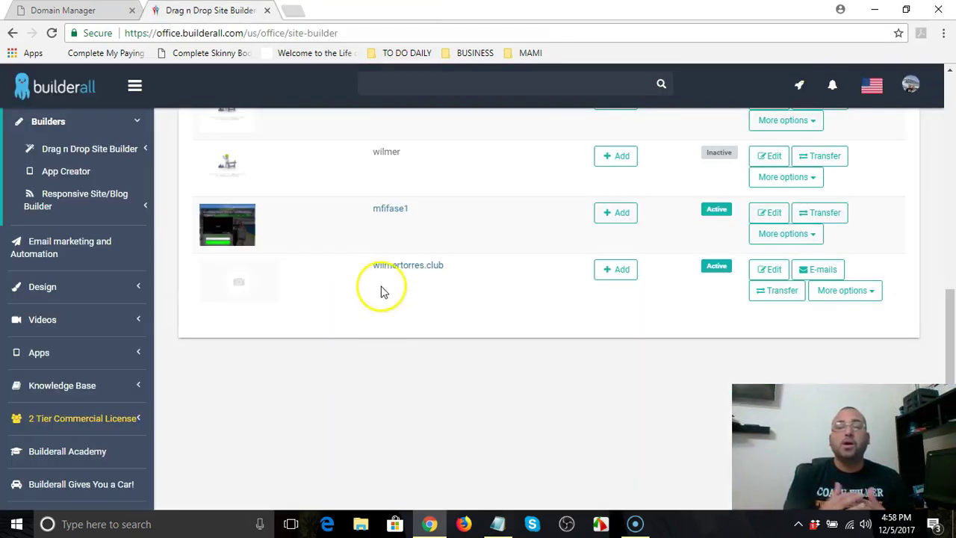